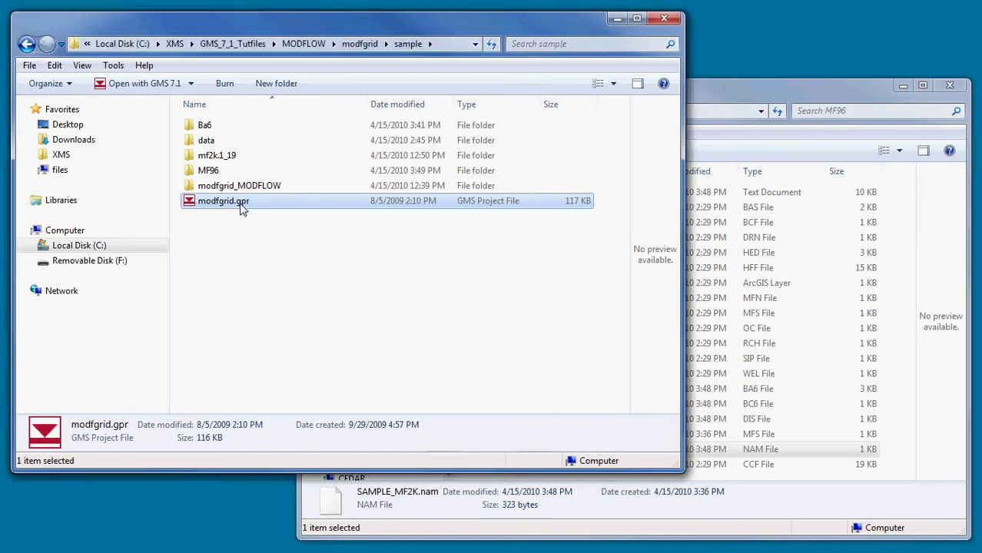
# Open modfgrid.gpr to review its head contours, then close GMS.
pyautogui.doubleClick(241, 204)
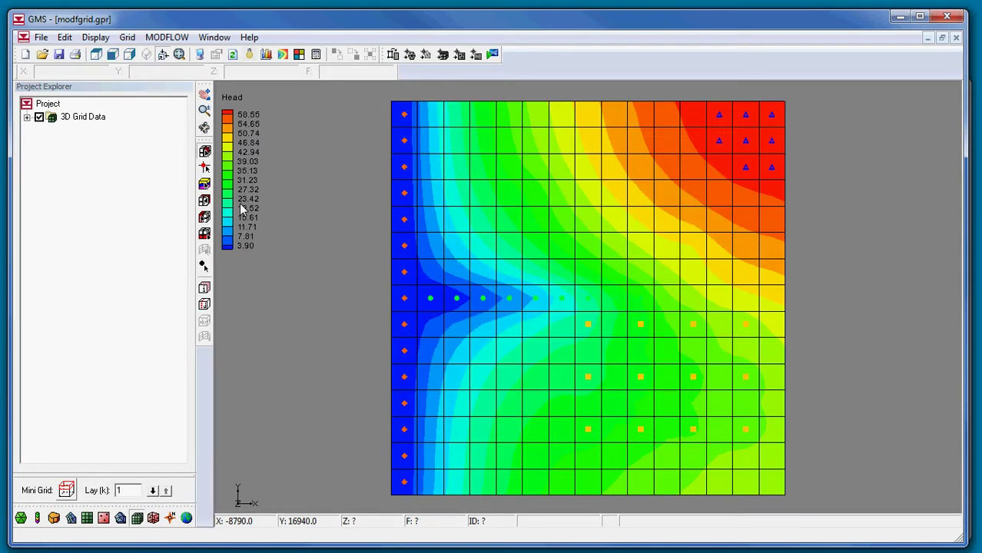
pyautogui.click(946, 16)
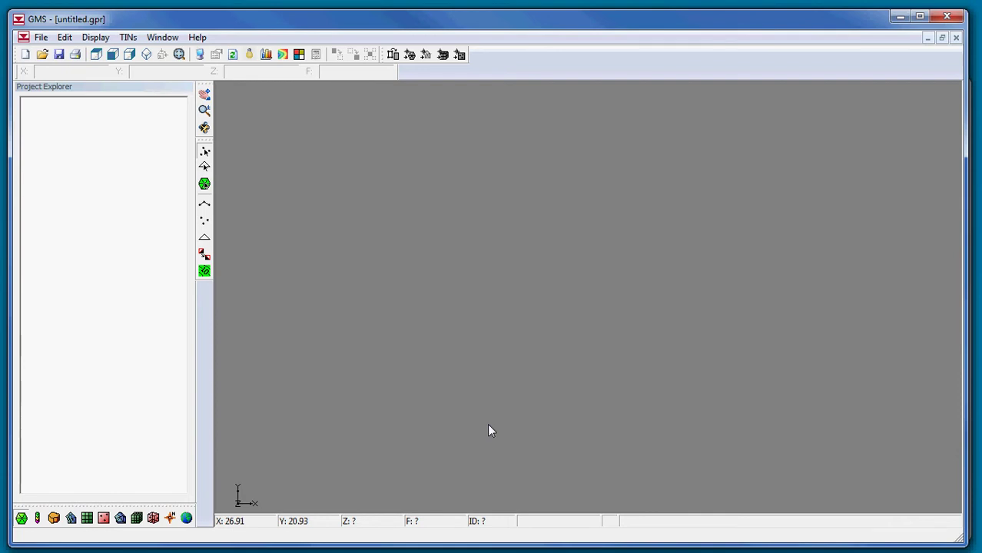
# Open sample.mfs from the MF96 folder, filtering the listing to Model Super Files.
pyautogui.click(42, 54)
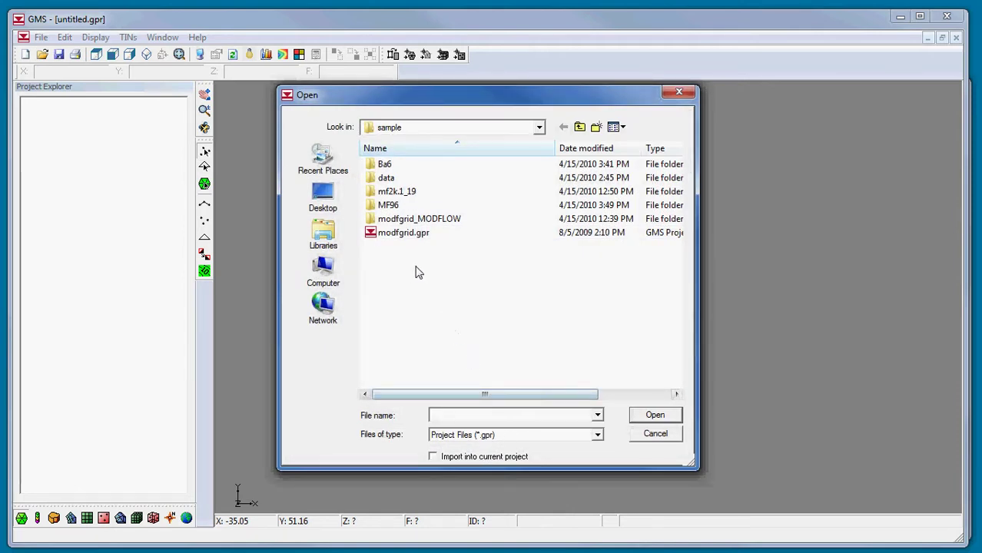
pyautogui.doubleClick(394, 206)
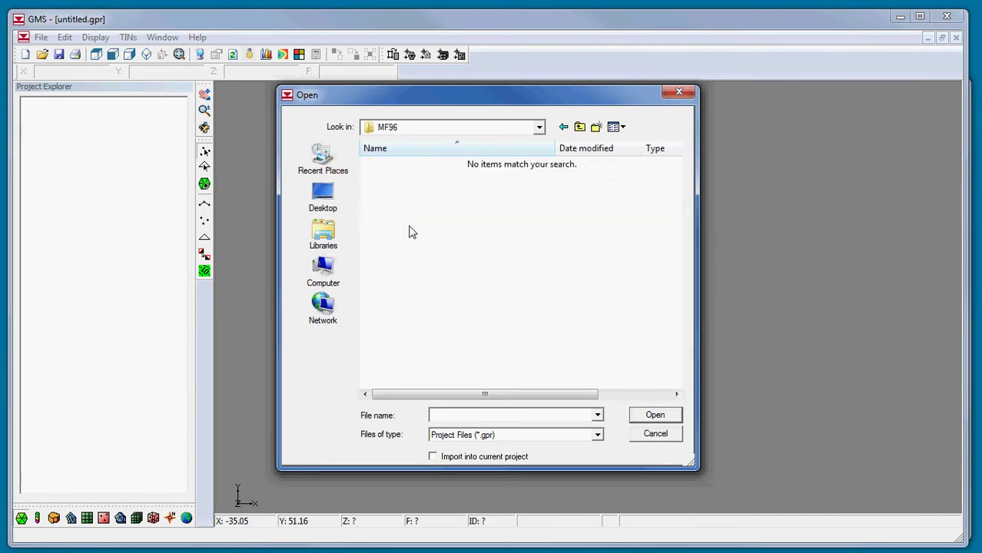
pyautogui.click(596, 435)
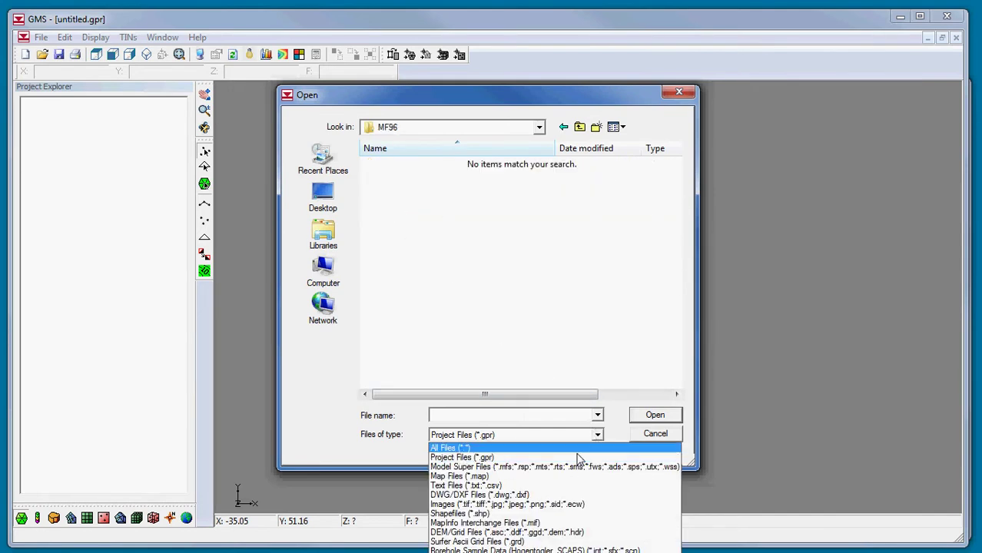
pyautogui.click(564, 468)
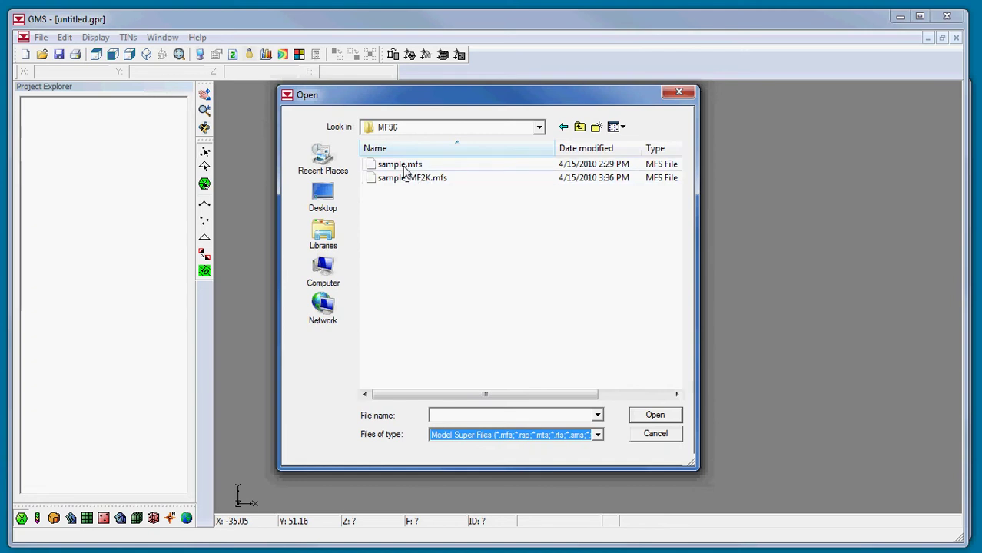
pyautogui.doubleClick(401, 165)
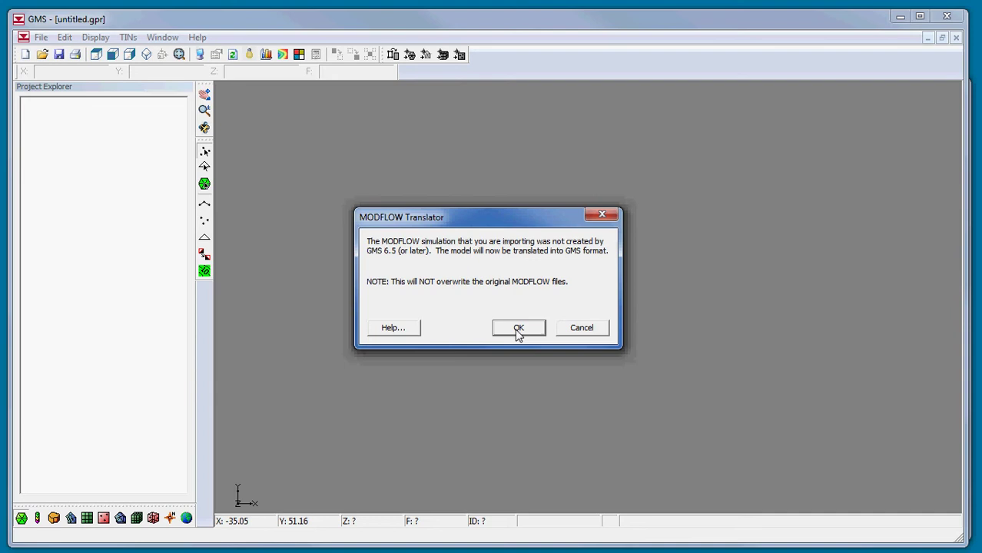
# Accept the translation, dismiss the run log and PES warning, then quit GMS without saving.
pyautogui.click(519, 328)
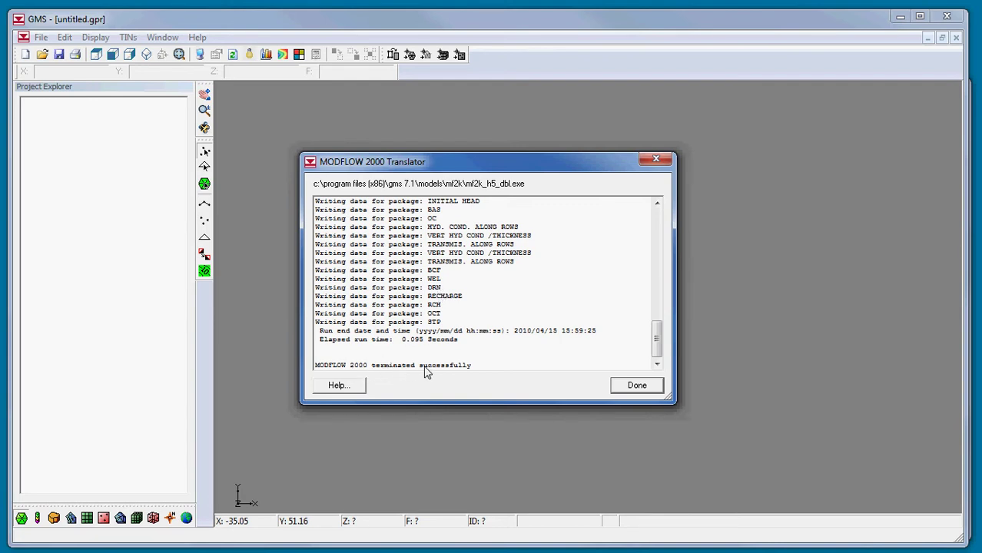
pyautogui.click(636, 385)
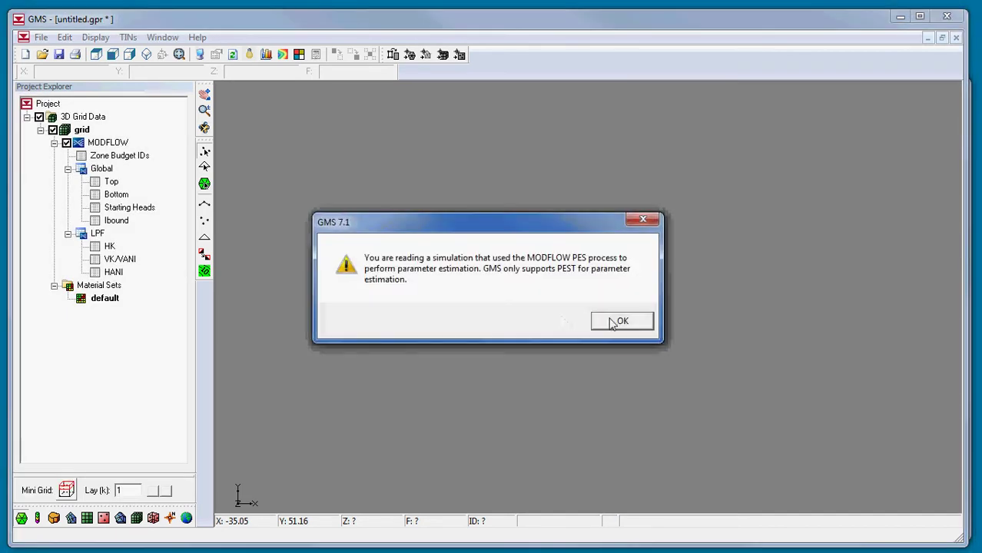
pyautogui.click(609, 326)
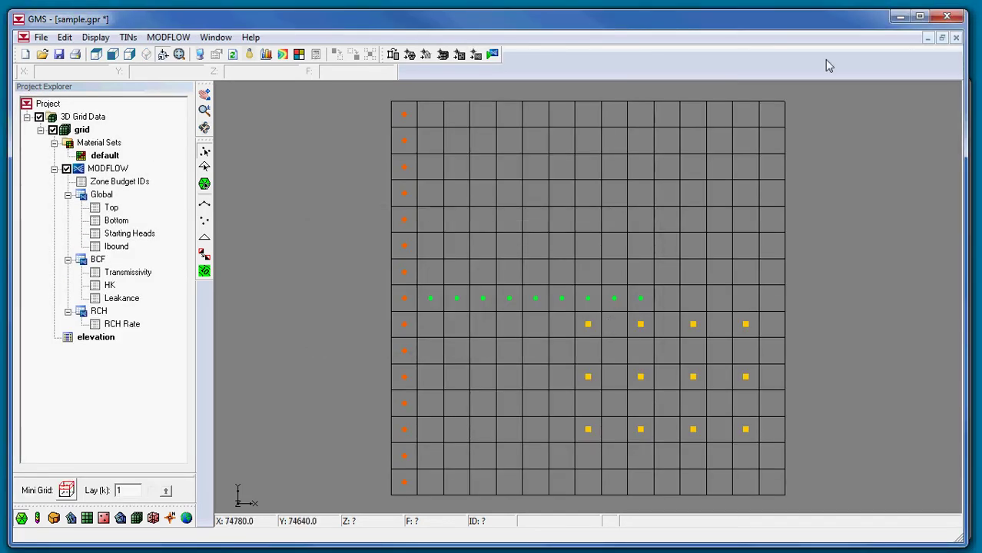
pyautogui.click(946, 16)
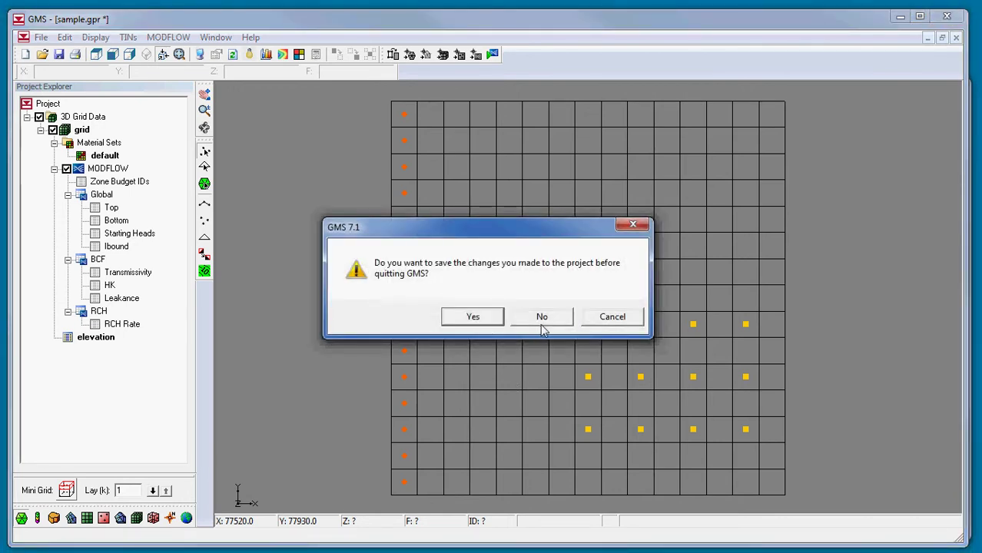
pyautogui.click(541, 318)
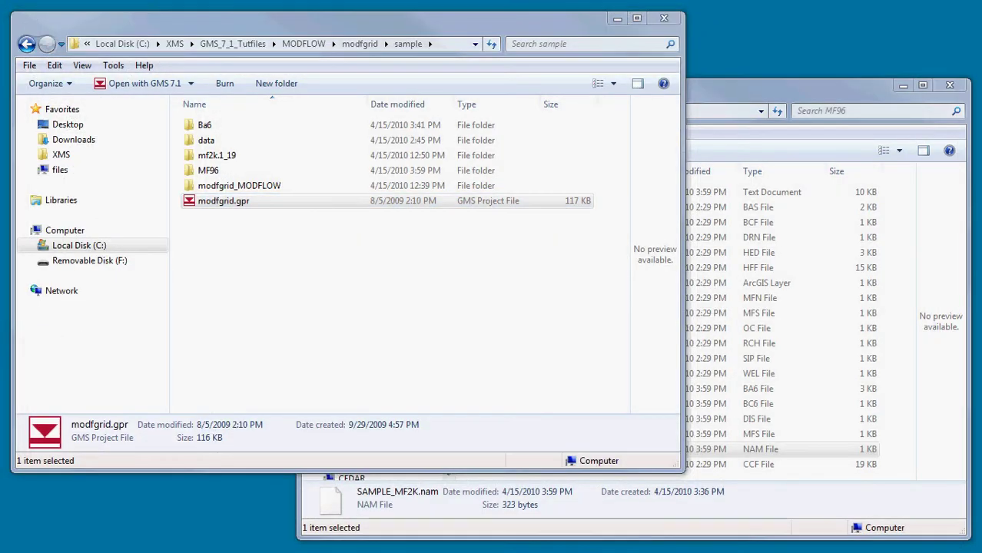
# Relaunch GMS 7.1 from Windows Explorer to get a fresh untitled.gpr project.
pyautogui.press('Return')
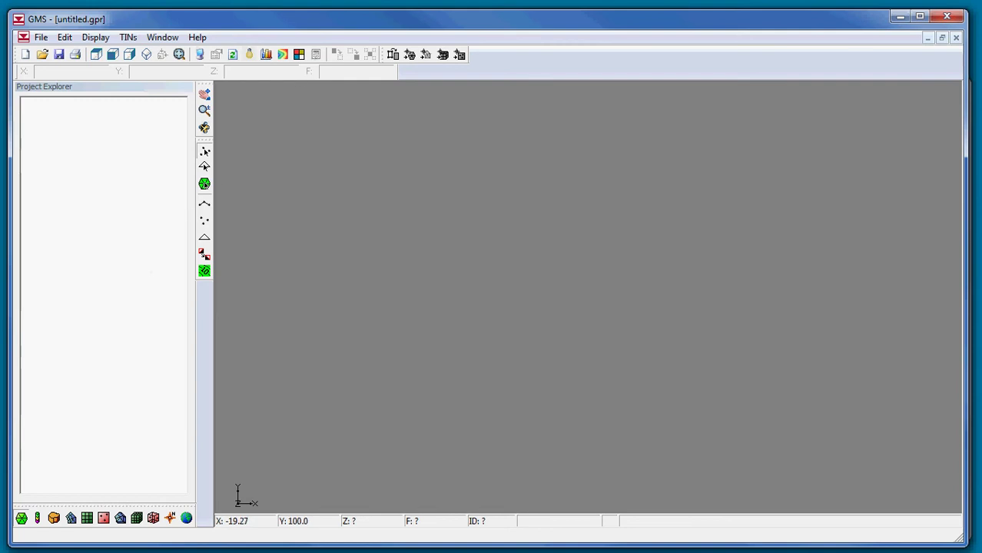
# Open SAMPLE_MF2K.nam from the MF96 folder with the file filter showing all files.
pyautogui.click(43, 56)
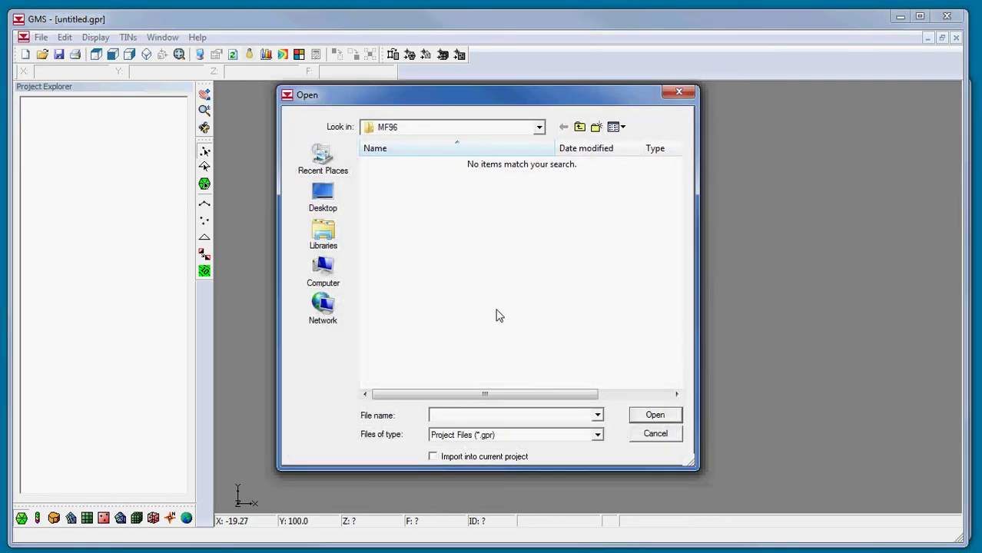
pyautogui.click(585, 435)
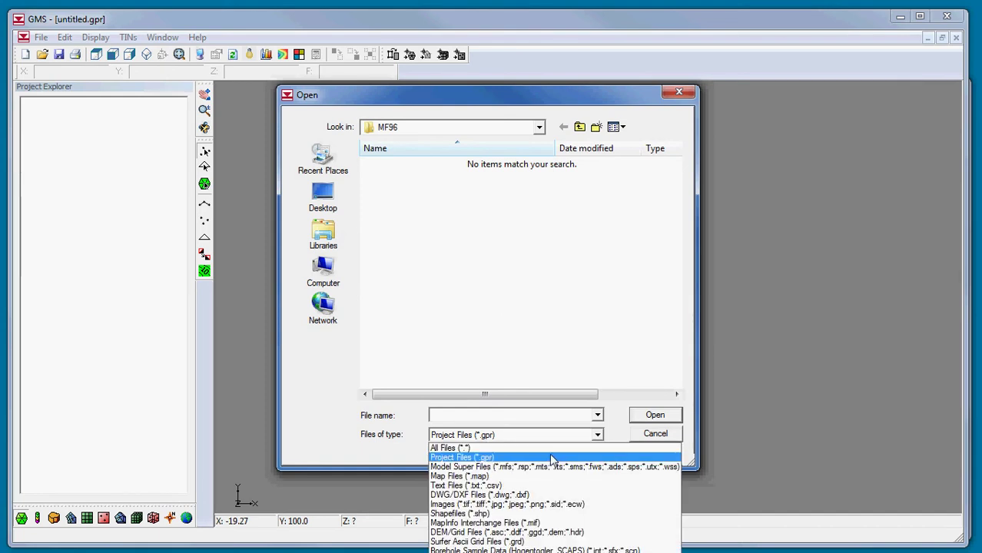
pyautogui.click(550, 448)
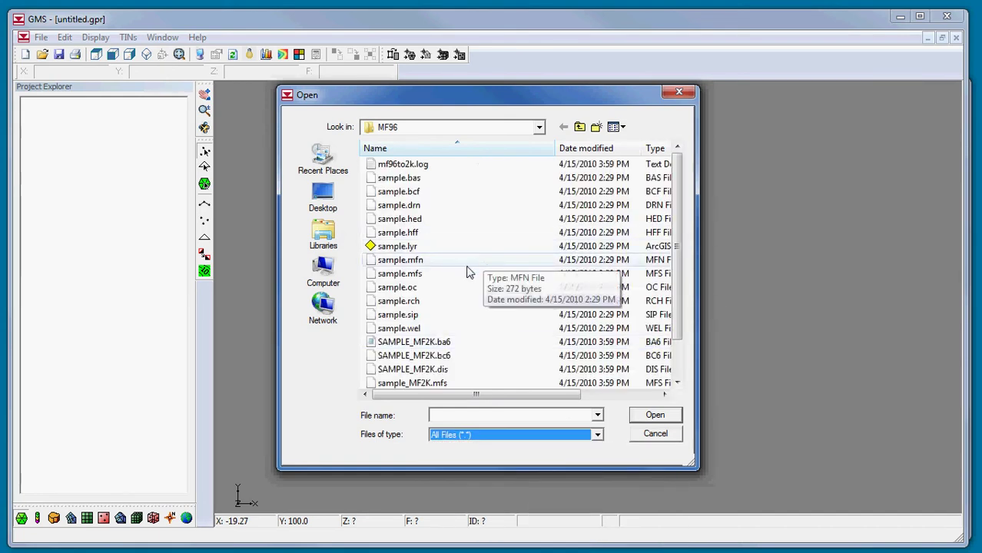
pyautogui.click(447, 355)
pyautogui.scroll(-1, 430, 347)
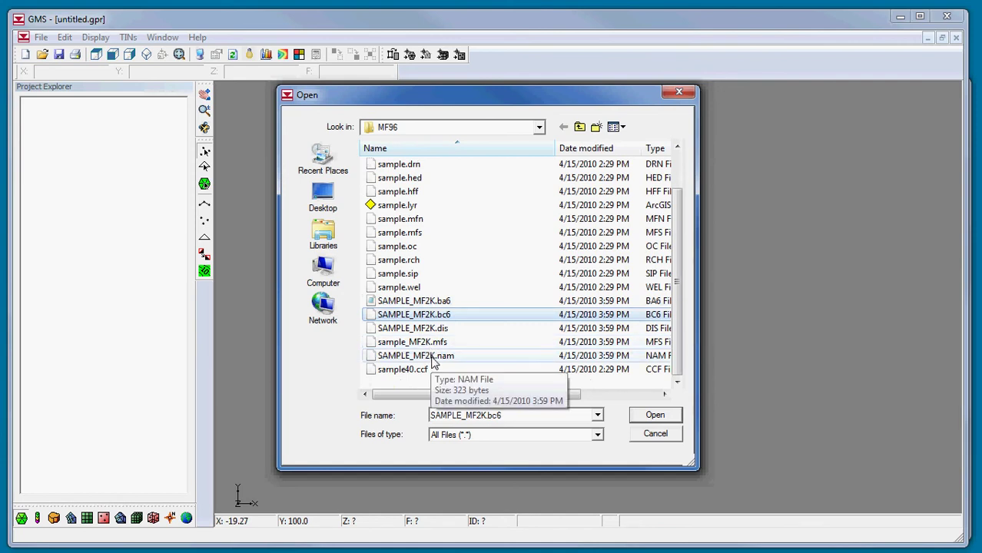
pyautogui.click(432, 355)
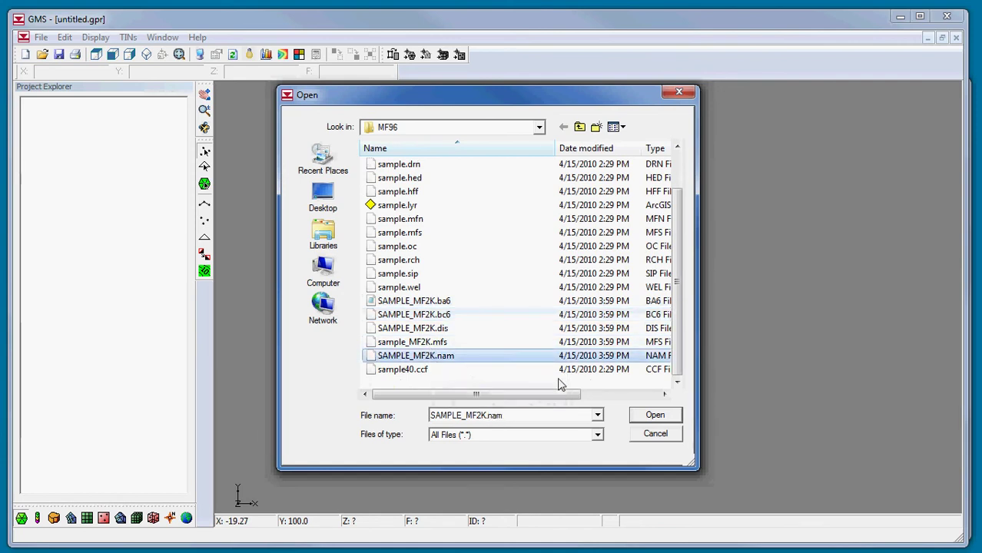
pyautogui.click(660, 414)
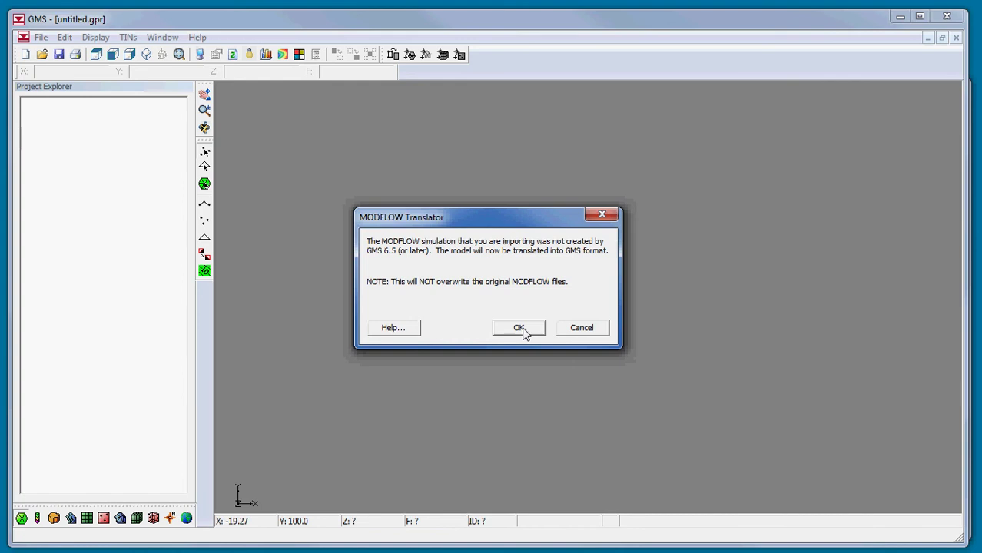
# Accept the MODFLOW translation, close the finished log and dismiss the PEST warning.
pyautogui.click(520, 329)
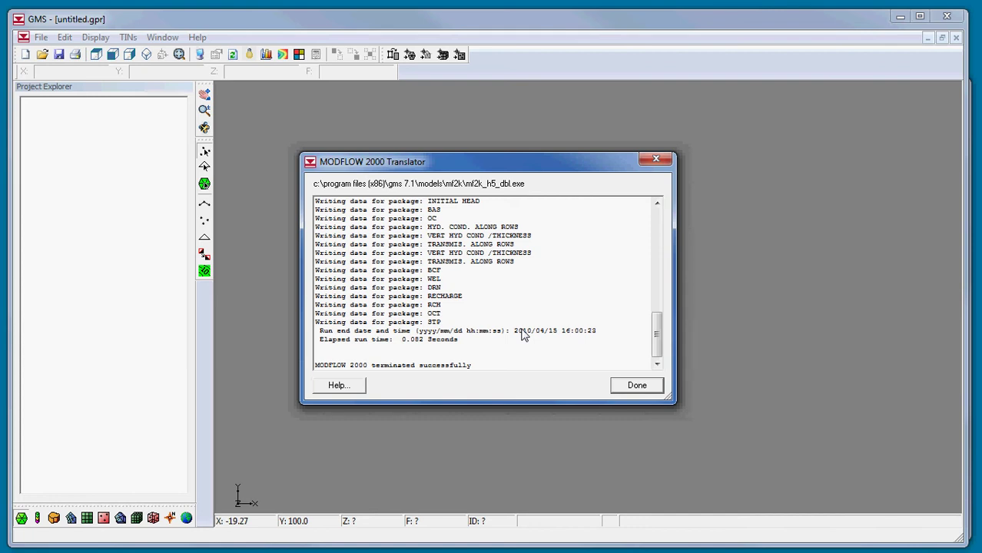
pyautogui.click(634, 386)
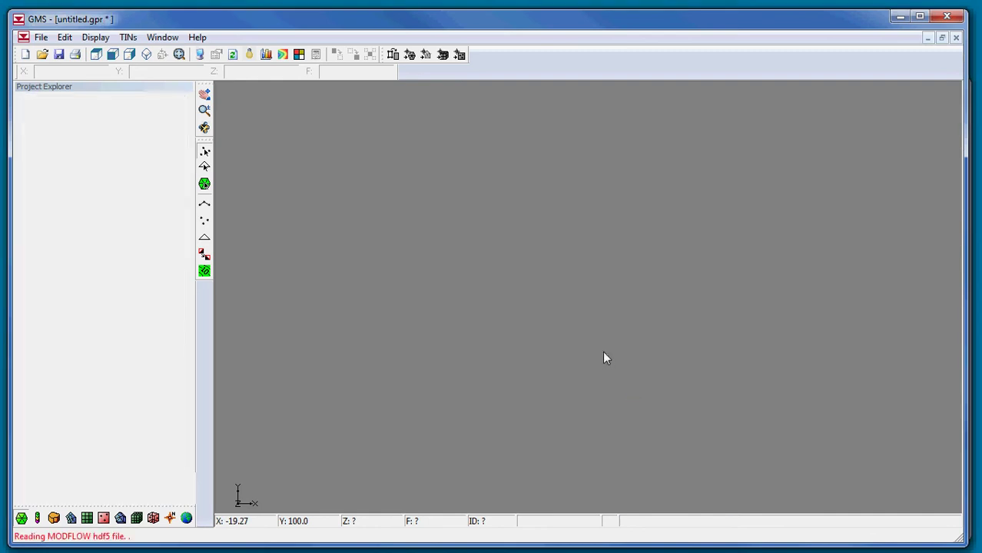
pyautogui.click(607, 322)
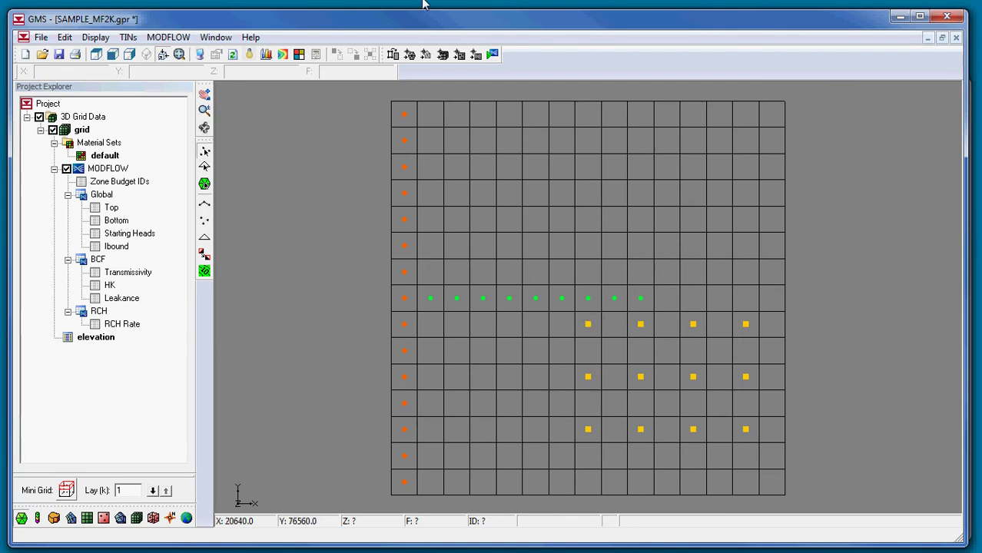
# In MODFLOW Global Options, check layer top (-140.0) and bottom (-150.0) elevations.
pyautogui.click(169, 38)
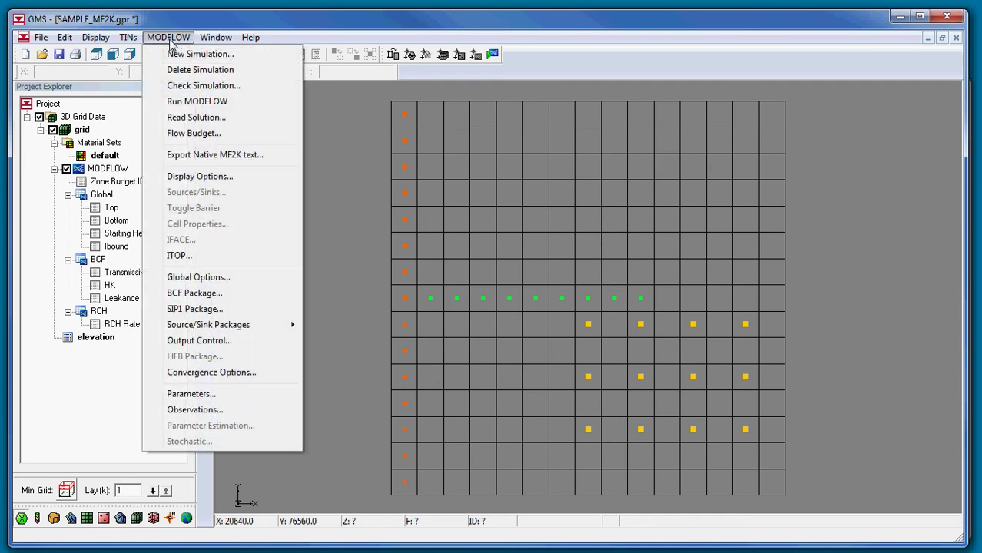
pyautogui.click(194, 278)
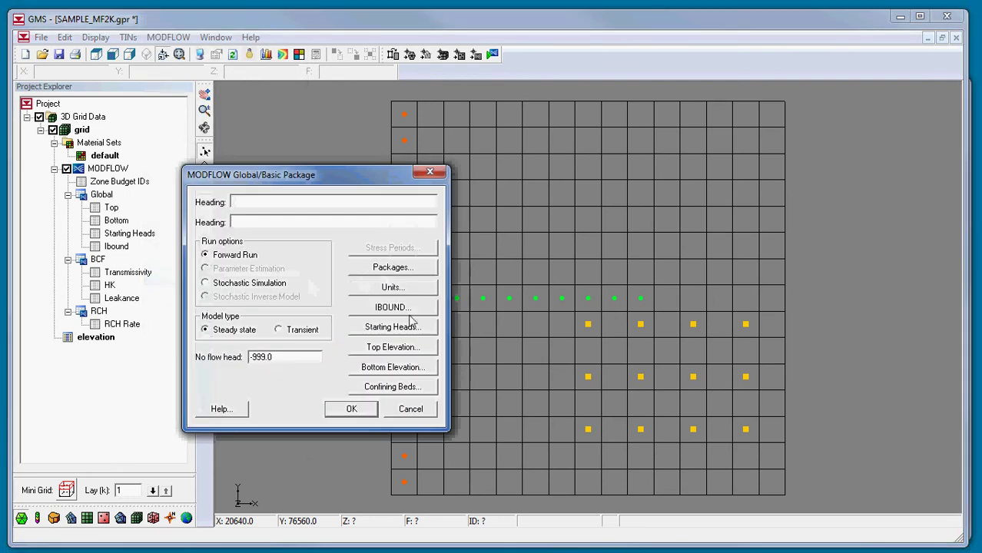
pyautogui.click(406, 346)
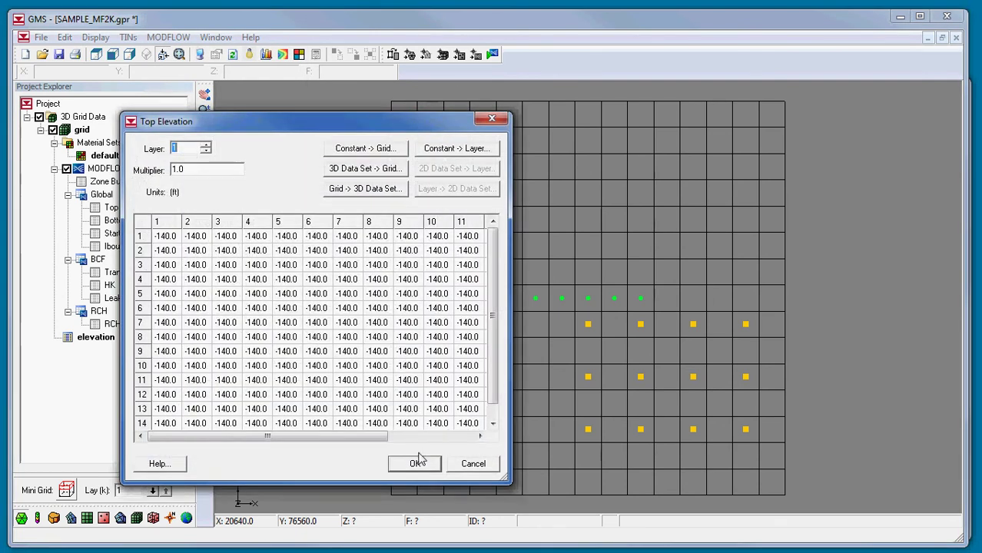
pyautogui.click(415, 464)
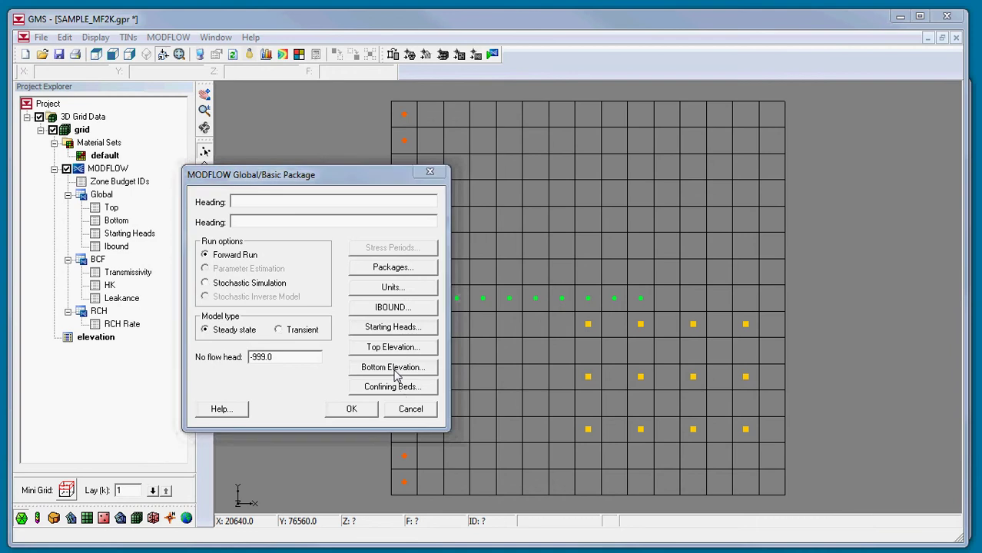
pyautogui.click(393, 367)
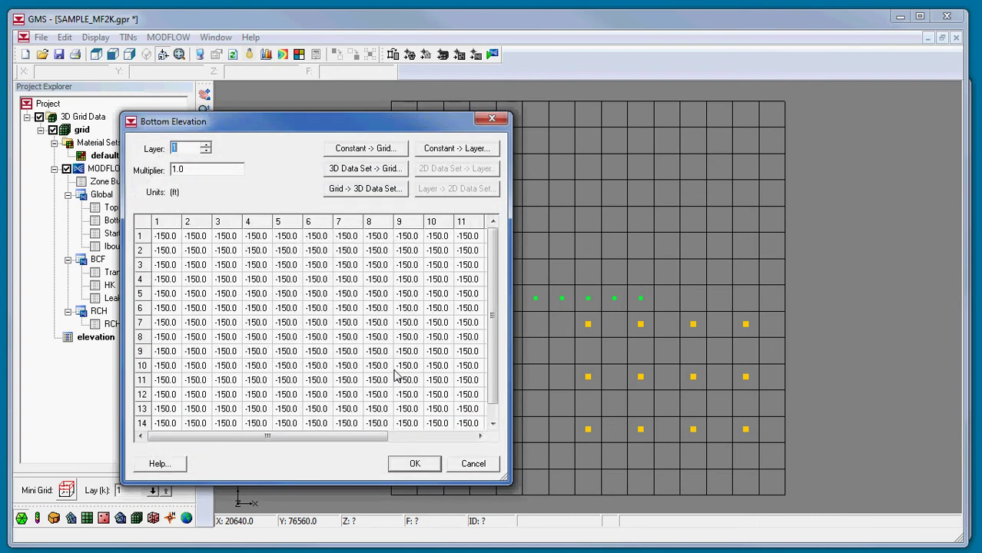
pyautogui.click(414, 464)
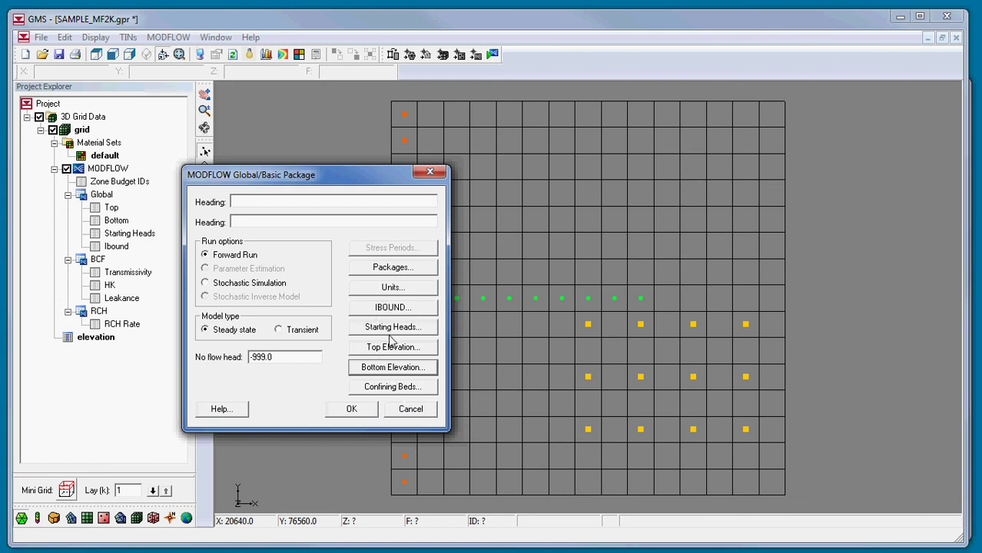
# Add confining beds below layers 1 and 2.
pyautogui.click(392, 387)
pyautogui.click(267, 270)
pyautogui.click(266, 270)
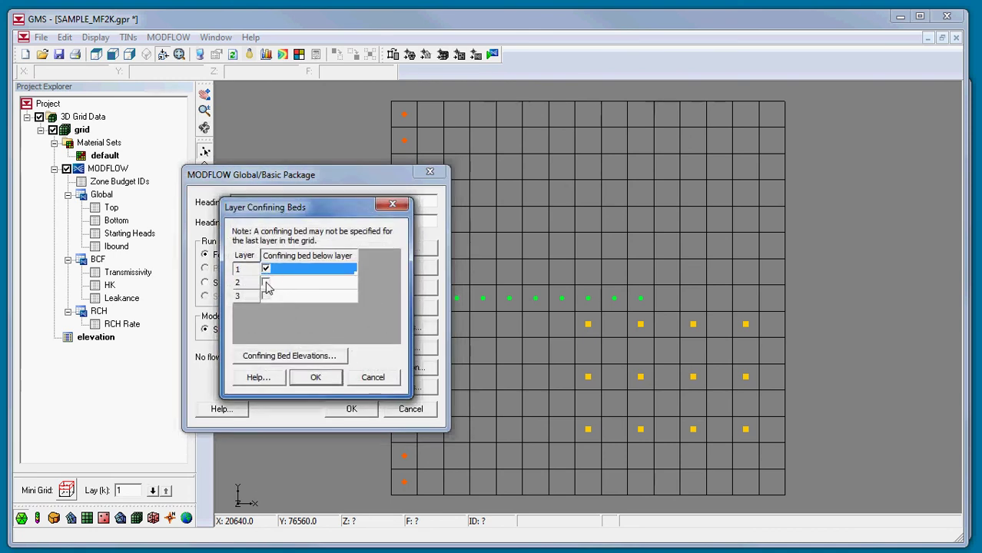
pyautogui.click(265, 283)
pyautogui.click(266, 283)
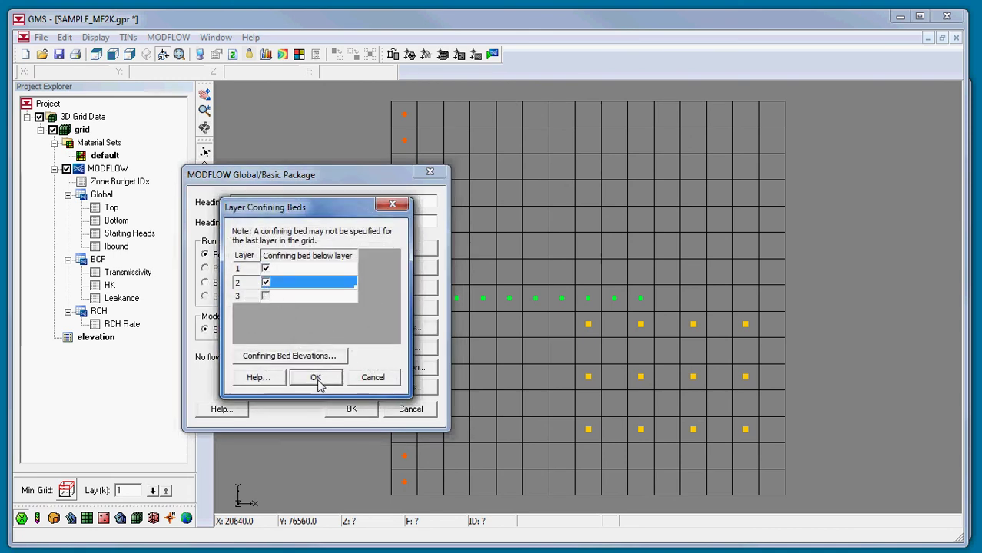
pyautogui.click(316, 378)
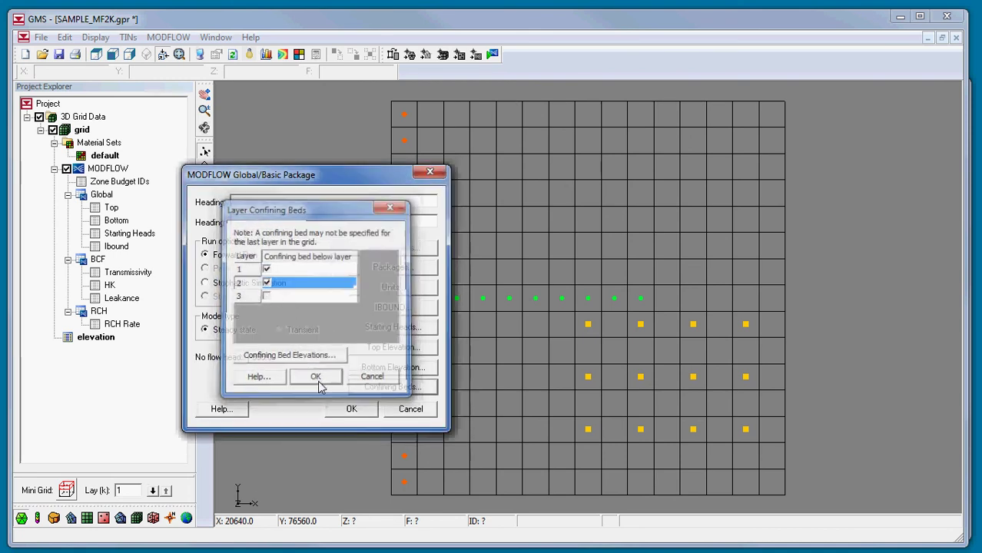
pyautogui.click(351, 409)
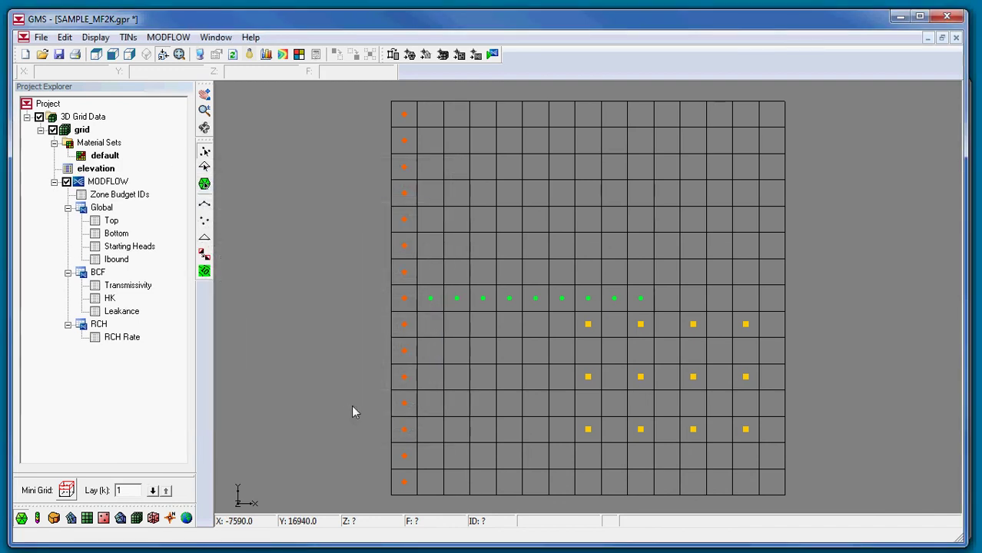